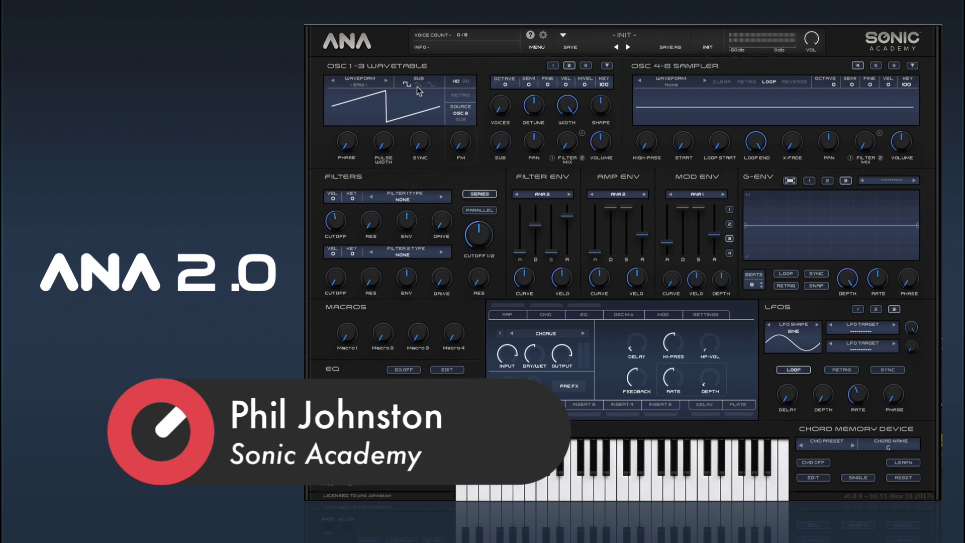
Step: Flip through wavetable oscillators 1, 2 and 3 to view each one's settings
click(551, 65)
click(570, 66)
click(583, 66)
click(570, 66)
click(580, 65)
Step: Return to oscillator 1 and bring up its waveform browser
click(553, 66)
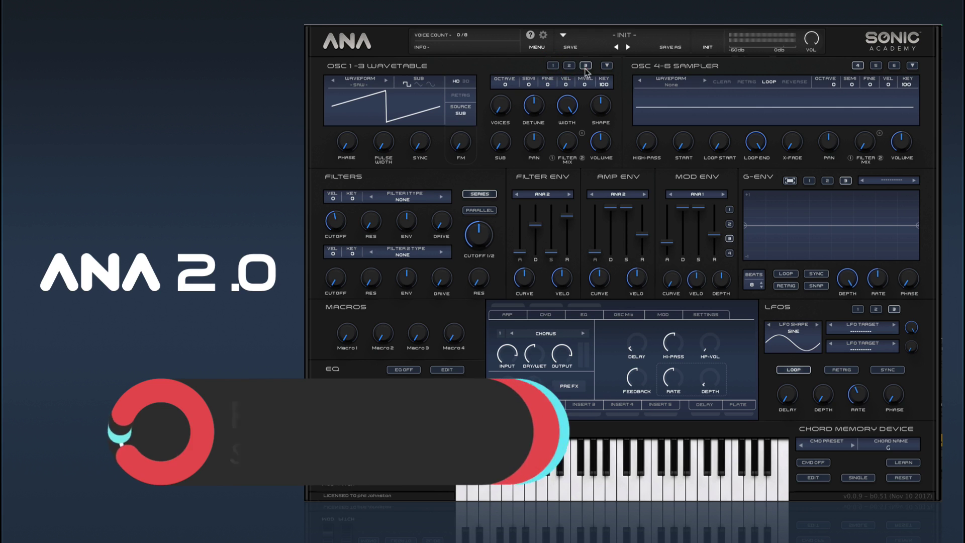
click(553, 66)
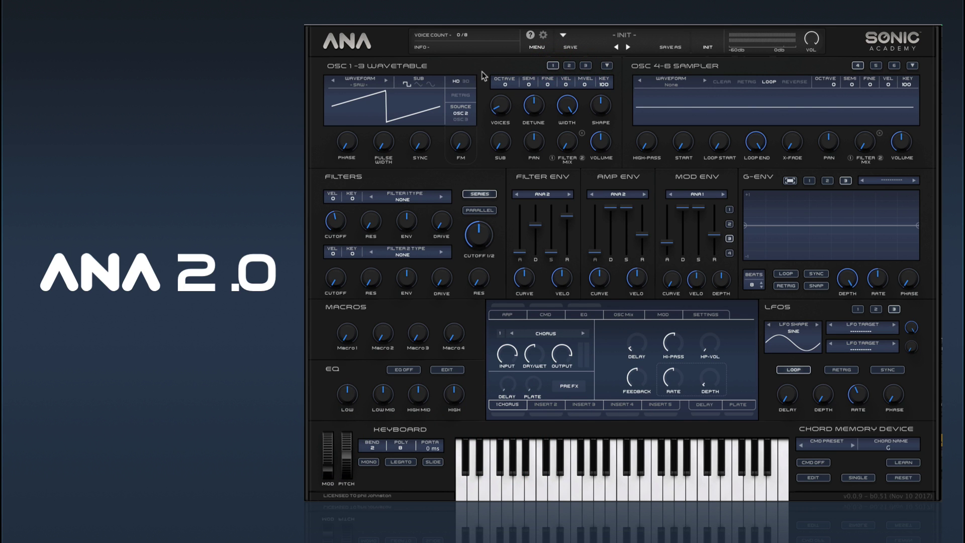
click(359, 85)
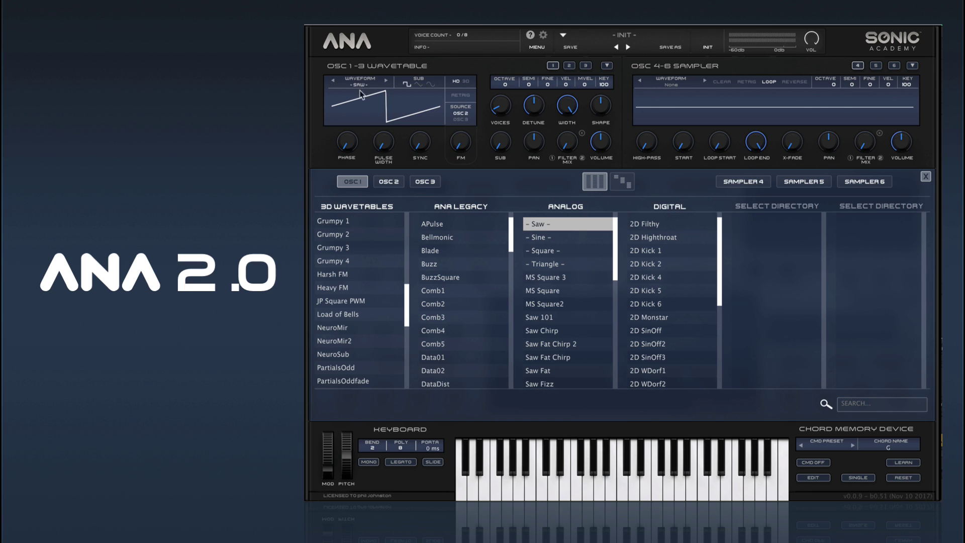
drag(408, 304, 407, 207)
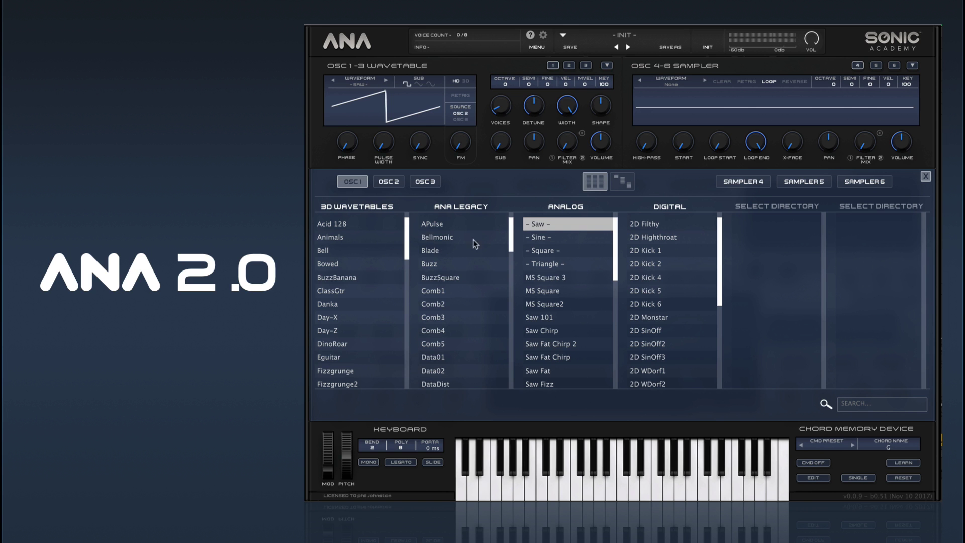
drag(511, 231, 522, 402)
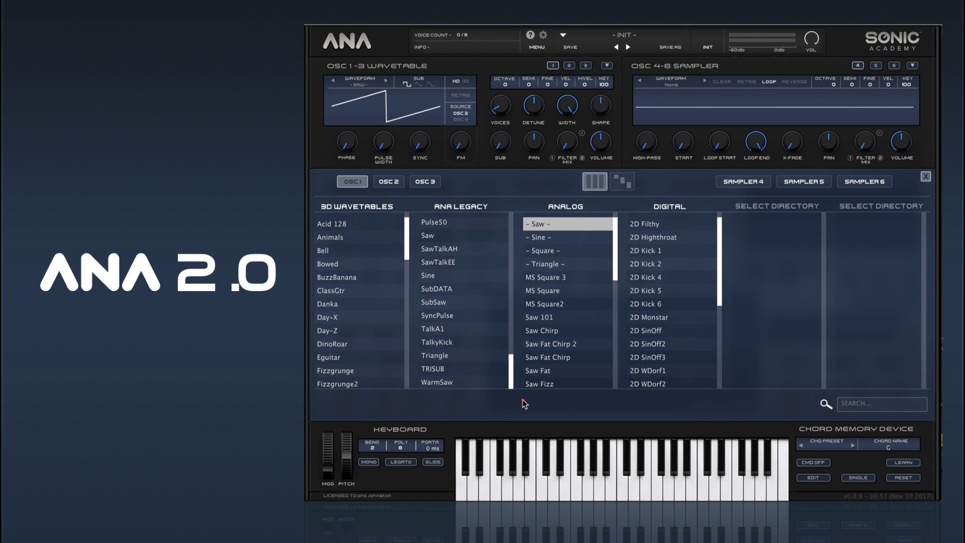
scroll(491, 273, up, 10)
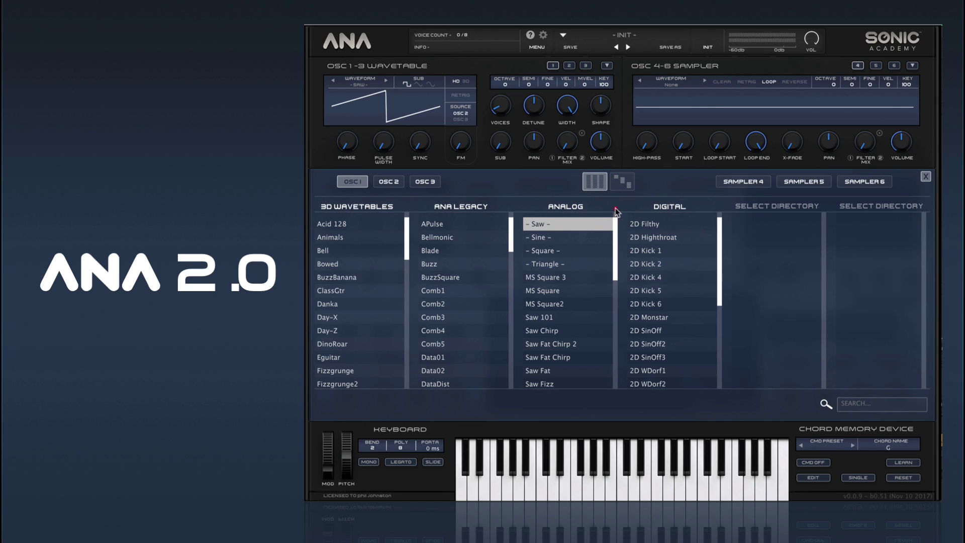
mouse_move(616, 246)
mouse_down()
mouse_move(617, 371)
mouse_move(616, 262)
mouse_up()
click(582, 224)
mouse_move(720, 222)
mouse_down()
mouse_move(734, 342)
mouse_move(706, 210)
mouse_up()
Step: Audition the Acid 128, Animals, Bell, BuzzBanana and Danka wavetables, sweeping morph on some
click(334, 224)
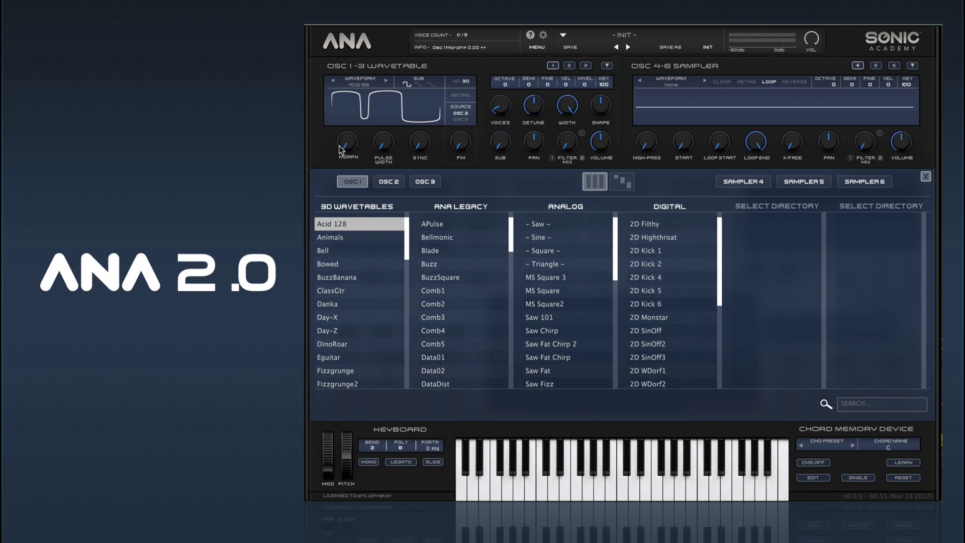
drag(345, 150, 345, 90)
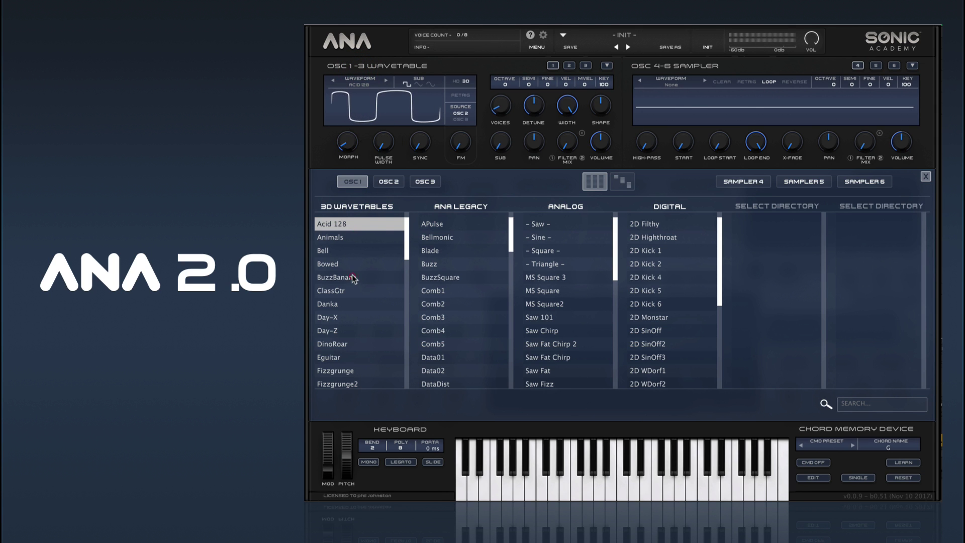
click(330, 240)
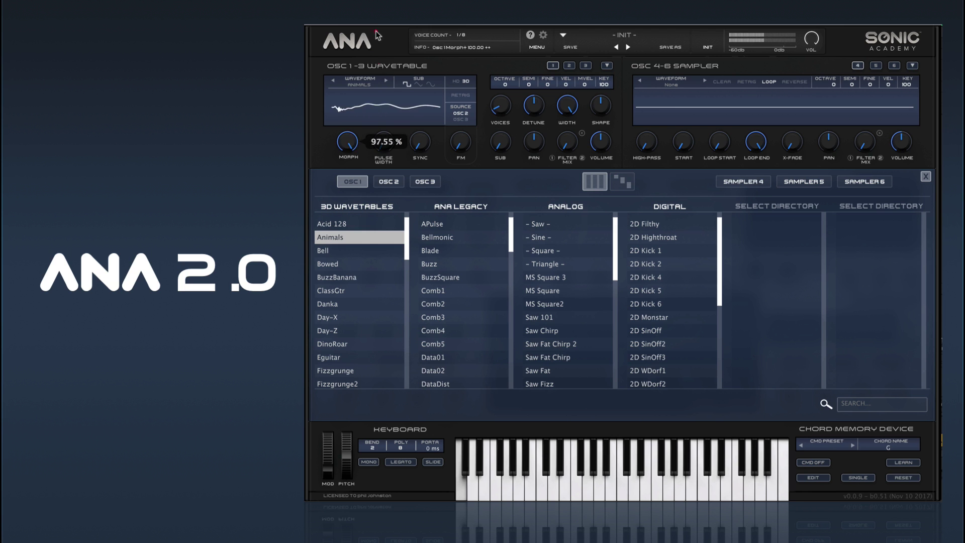
click(331, 250)
mouse_move(348, 143)
mouse_down()
mouse_move(352, 135)
mouse_move(352, 164)
mouse_move(351, 138)
mouse_up()
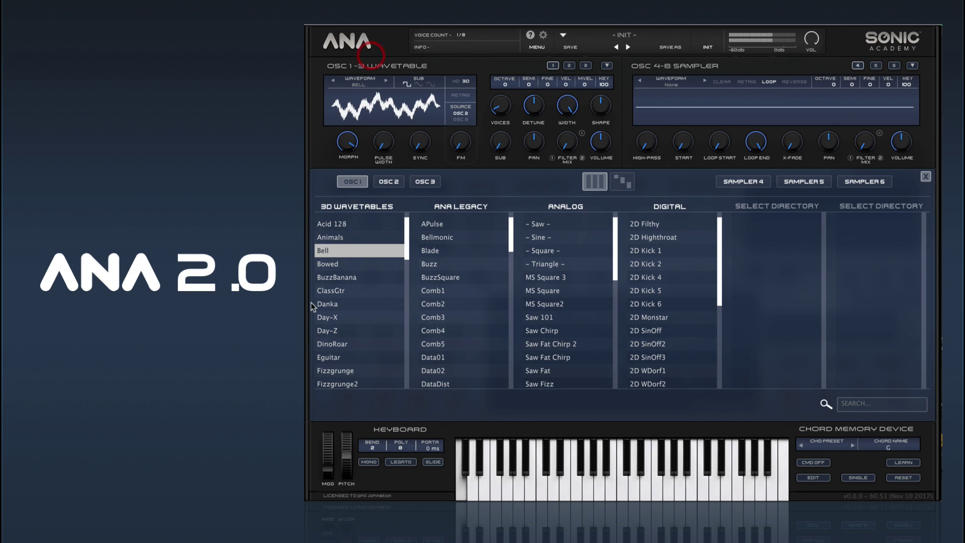
click(346, 278)
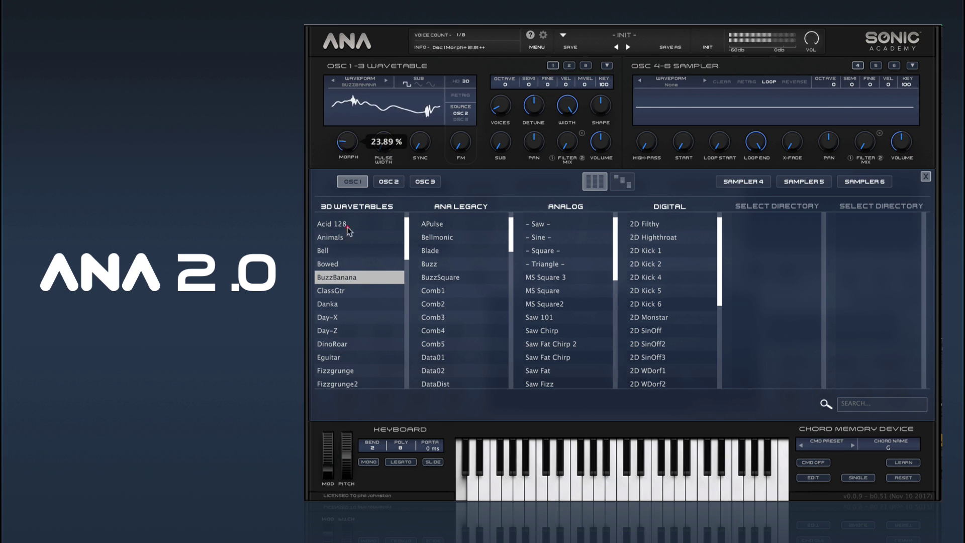
click(340, 305)
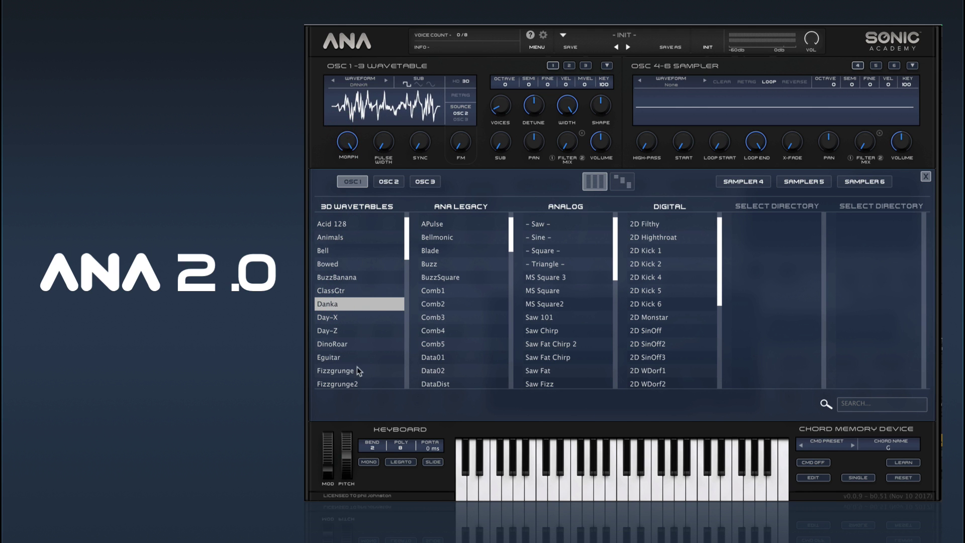
drag(410, 259, 403, 305)
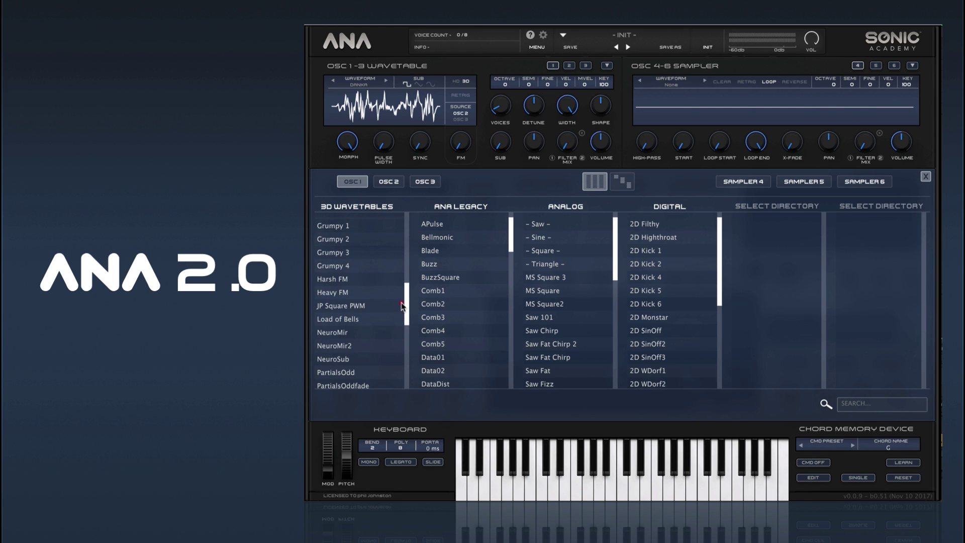
Step: Try Harsh FM and JP Square PWM morphed 0-100 %, then load ANA Legacy APulse
click(340, 280)
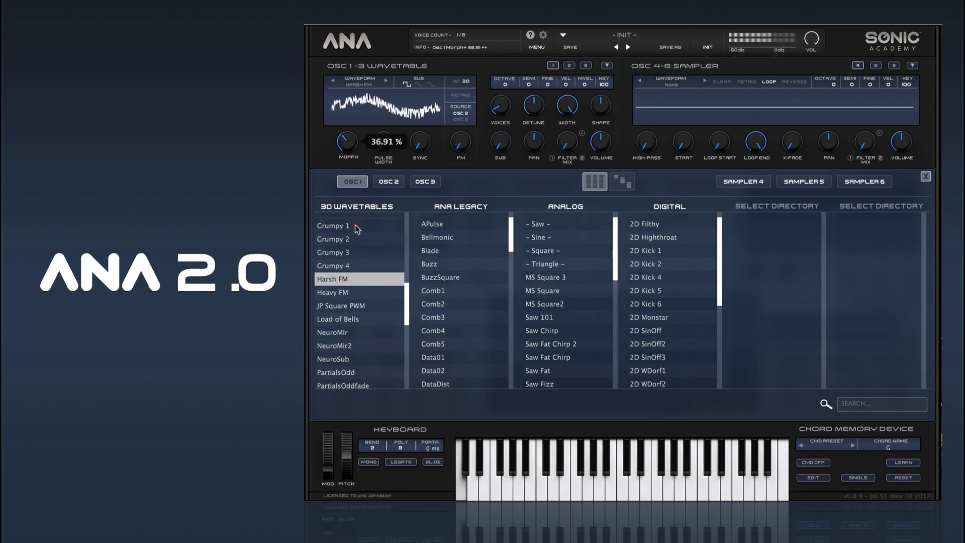
click(336, 305)
drag(345, 141, 338, 120)
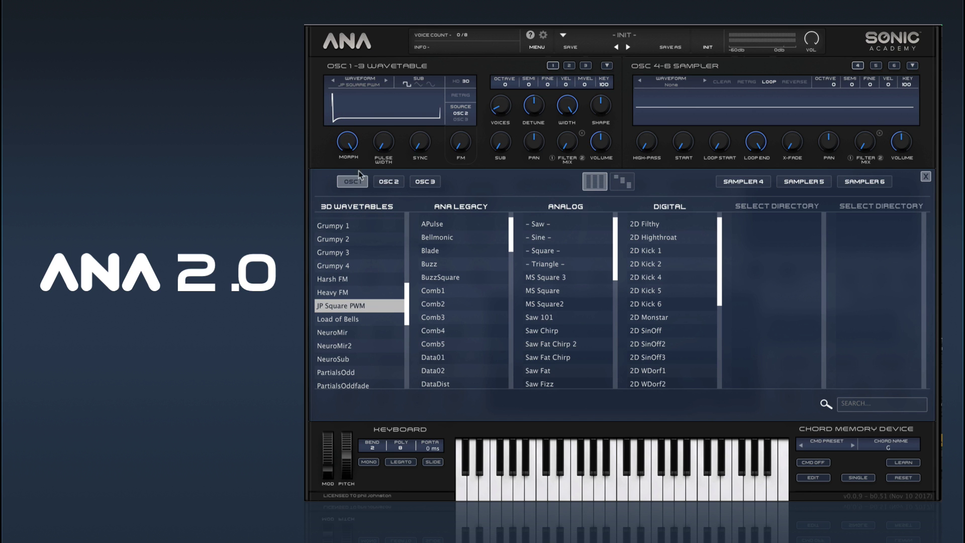
drag(349, 146, 354, 239)
drag(406, 306, 393, 216)
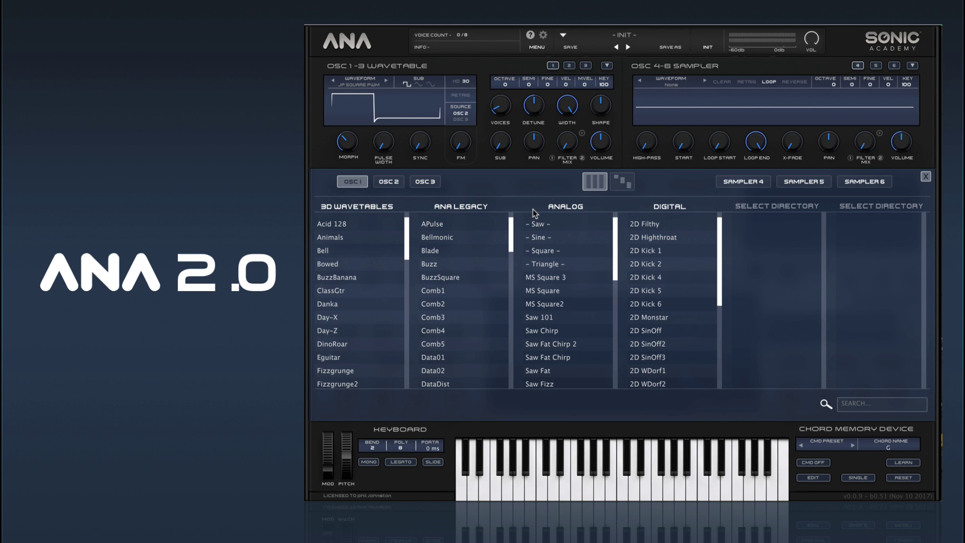
click(439, 224)
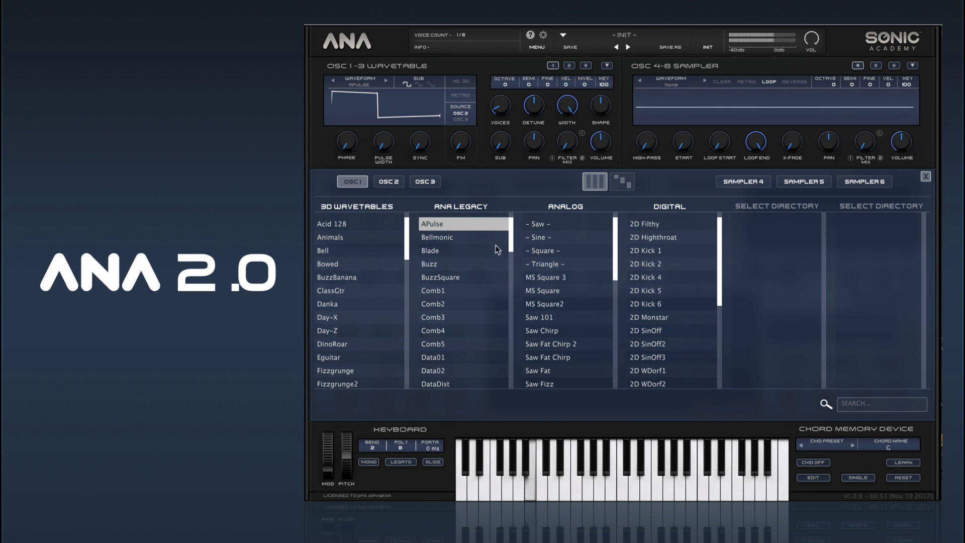
Step: Step through the ANA Legacy Dist waveforms, ending on Dist09
drag(511, 239, 506, 284)
click(442, 266)
click(442, 294)
click(442, 325)
click(439, 360)
drag(511, 274, 519, 371)
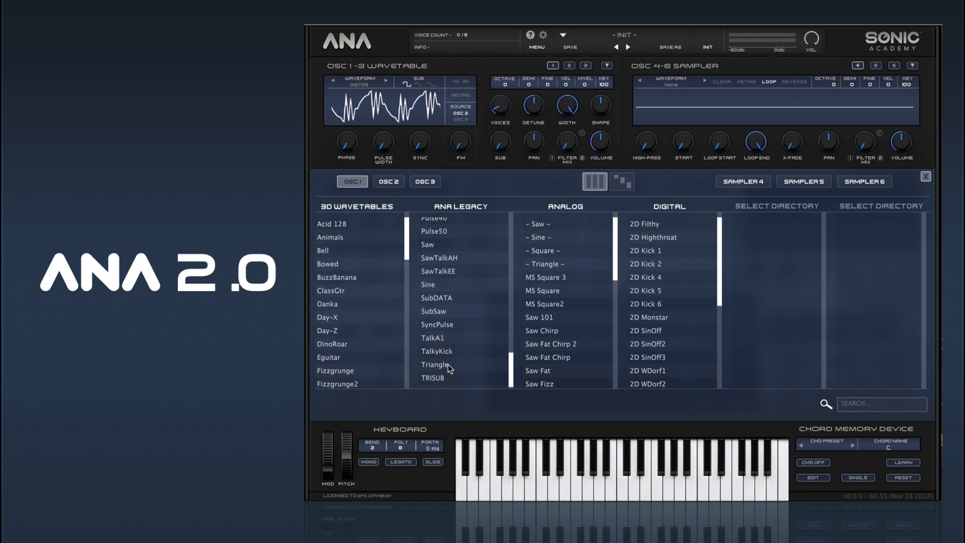
Step: Audition TalkA1, TalkyKick and Triangle, then return oscillator 1 to the Analog Saw
click(442, 337)
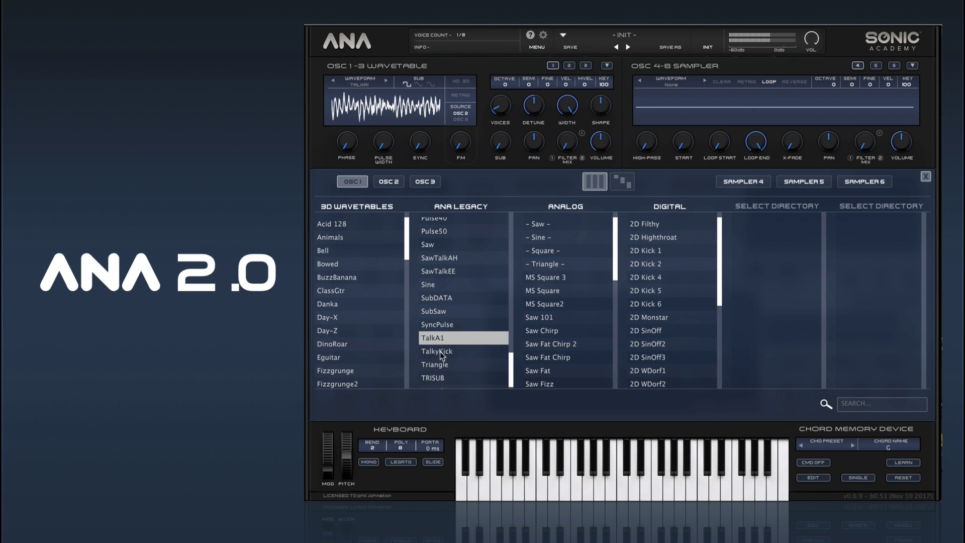
click(439, 351)
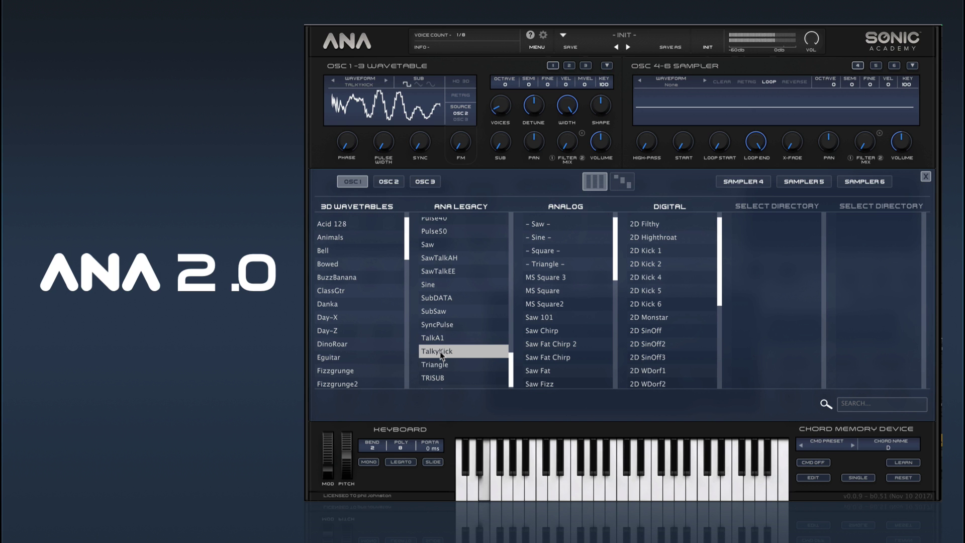
click(436, 364)
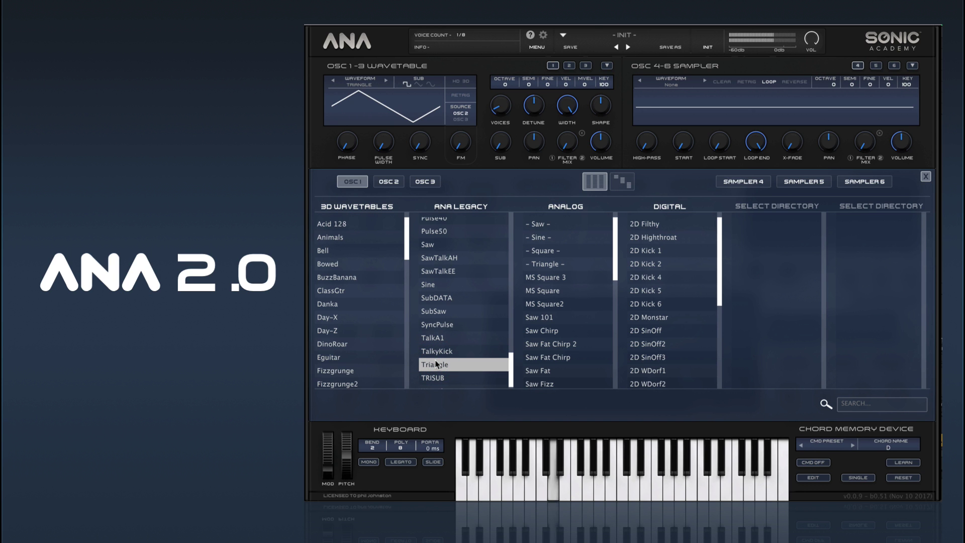
click(538, 224)
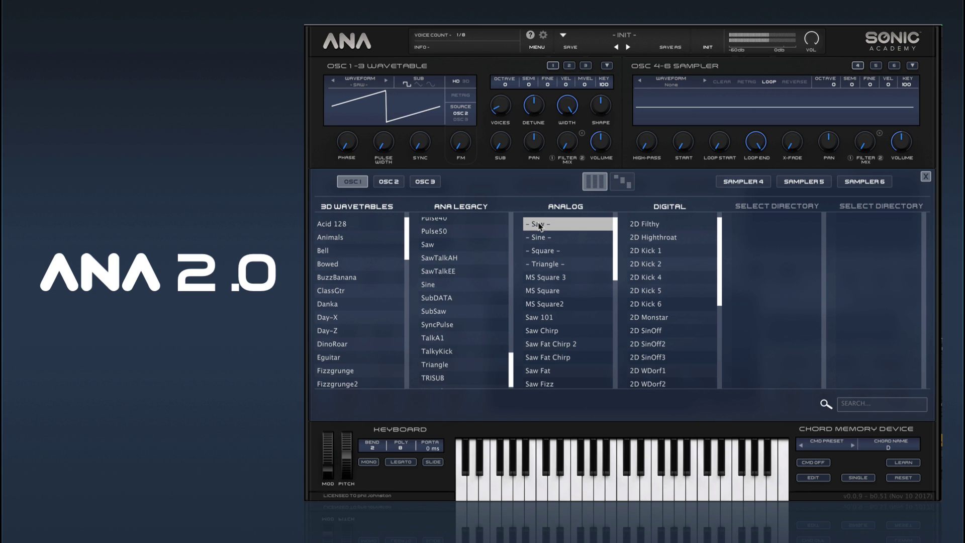
Step: Audition the Analog Sine, Square, Triangle and MS Square 3 waveforms on Osc 1
click(551, 237)
click(540, 250)
click(544, 264)
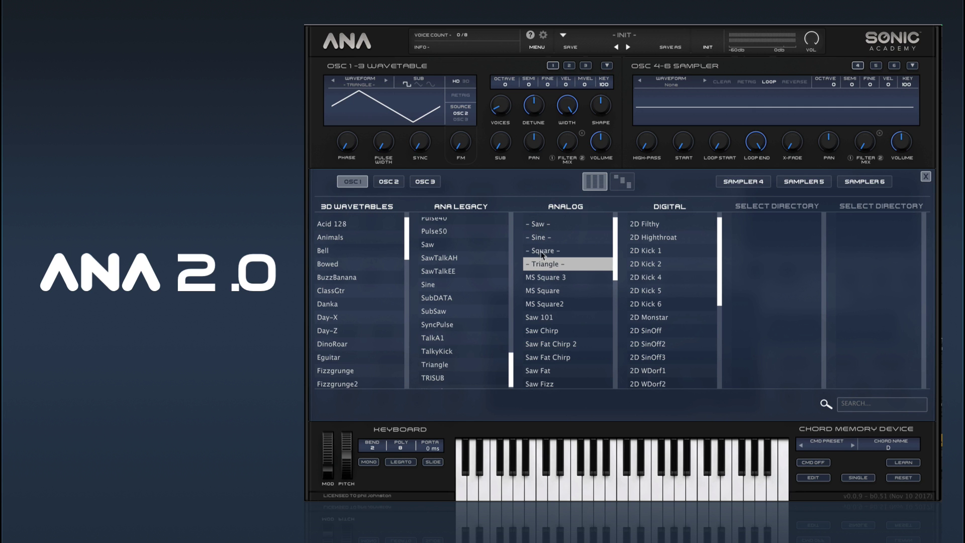
click(552, 278)
drag(613, 233, 614, 259)
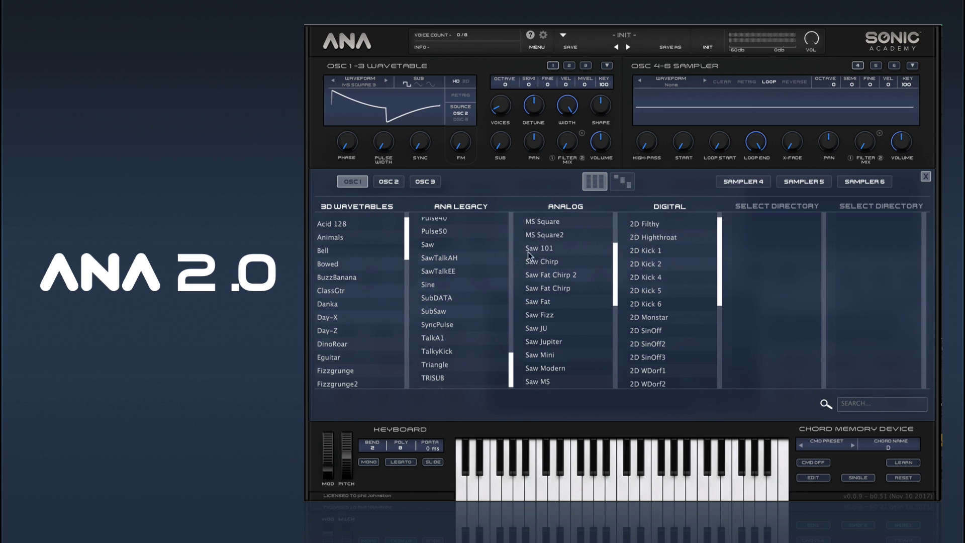
Step: Try Saw 101, Saw Chirp, Saw Fat Chirp variants, Saw Fat, Fizz, JU, Jupiter and Mini
click(550, 247)
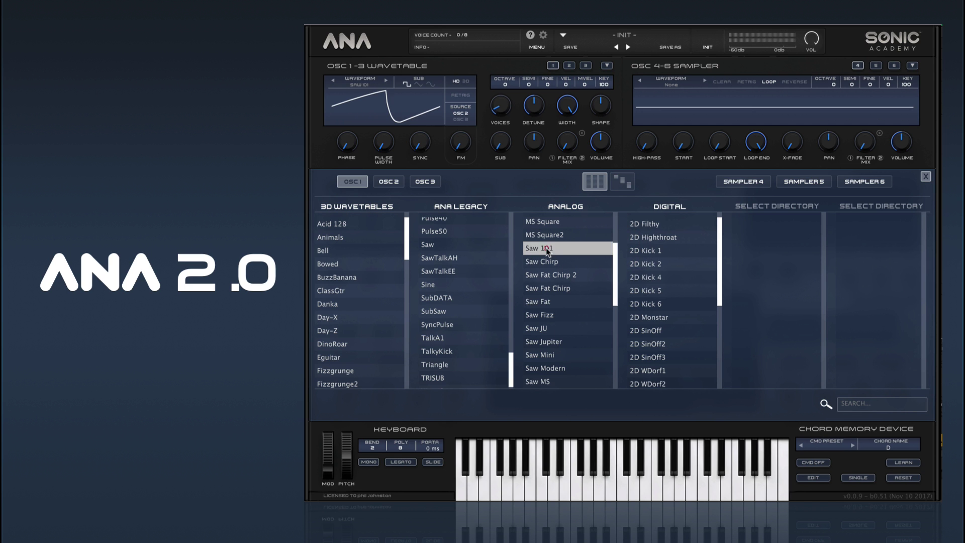
click(542, 262)
click(540, 274)
click(541, 288)
click(535, 301)
click(535, 315)
click(536, 329)
click(538, 342)
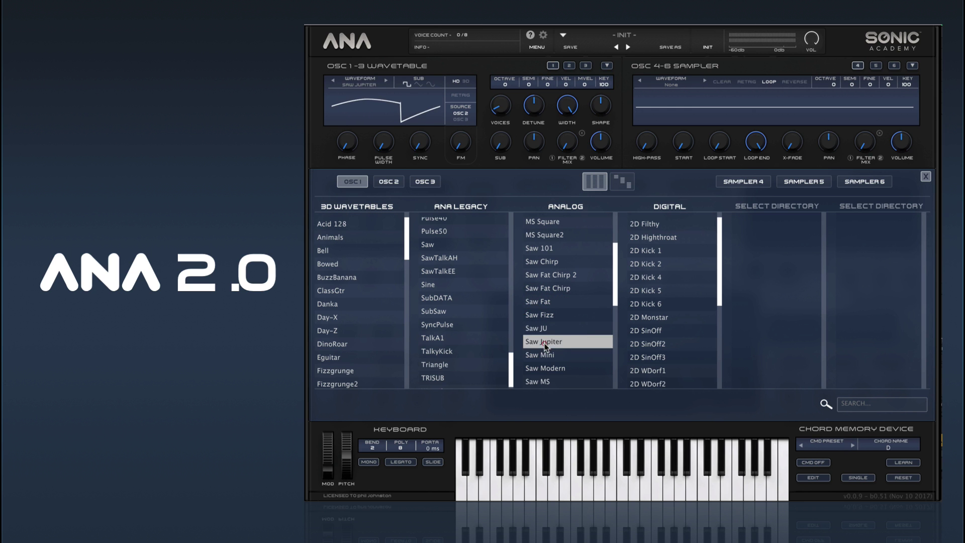
click(542, 356)
Step: Further down, audition Saw JU, Jupiter, Mini, Modern, MS, MSx1 and Ob
scroll(618, 284, down, 3)
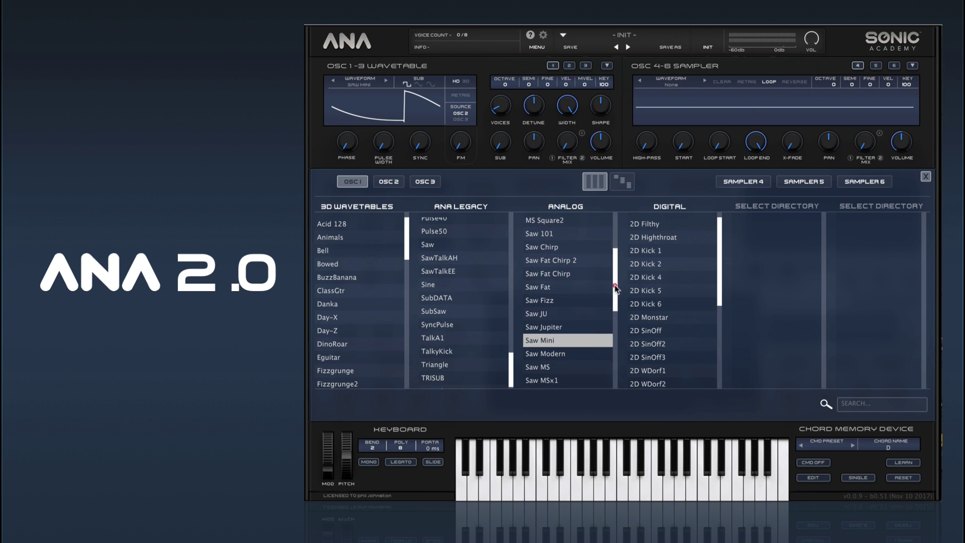
click(538, 281)
click(541, 296)
click(540, 307)
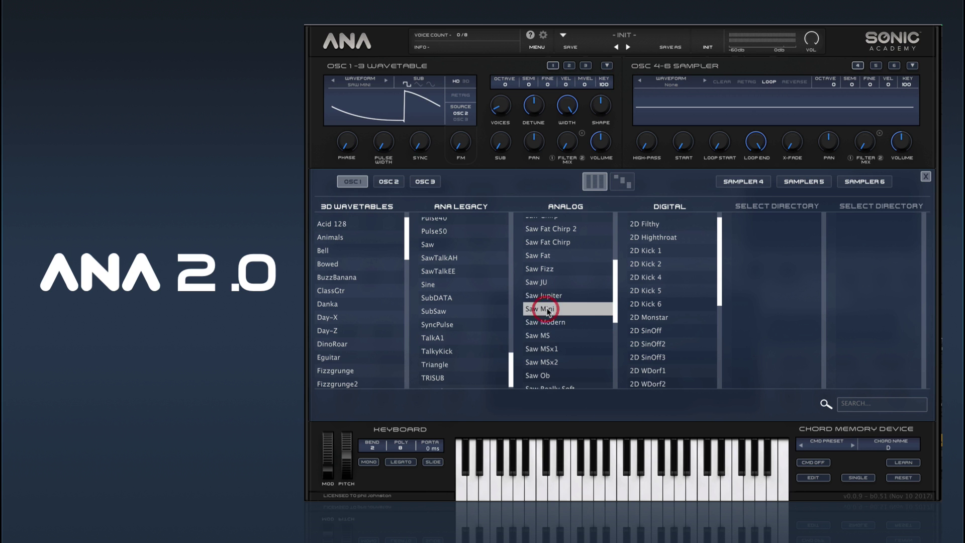
click(552, 322)
click(551, 334)
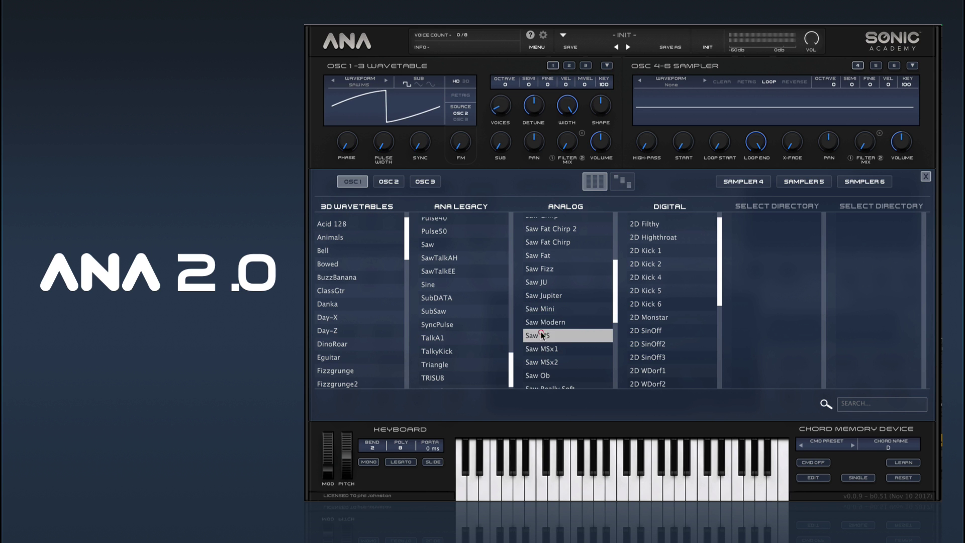
click(537, 348)
click(538, 375)
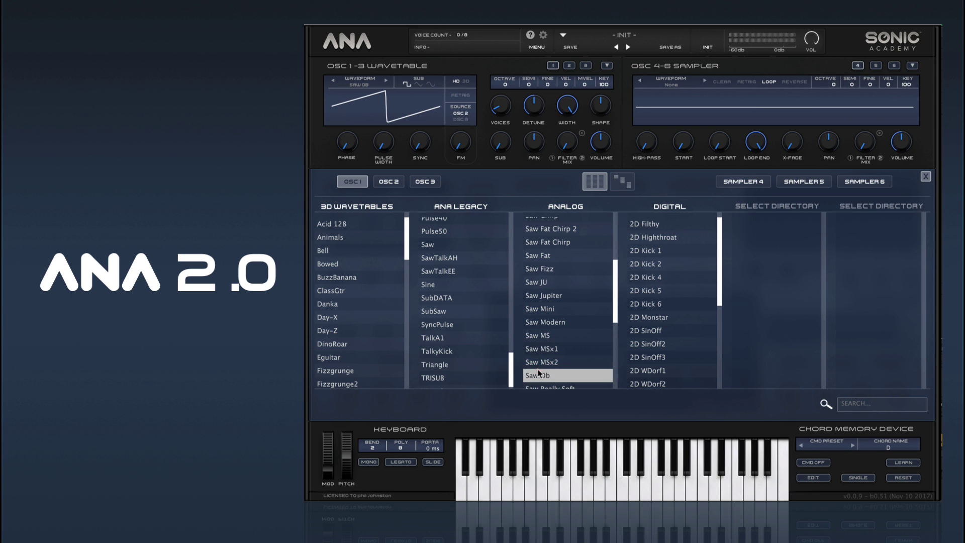
Step: Load the Analog Square 101 waveform onto Osc 1
scroll(614, 316, down, 1)
drag(614, 315, 612, 362)
click(560, 304)
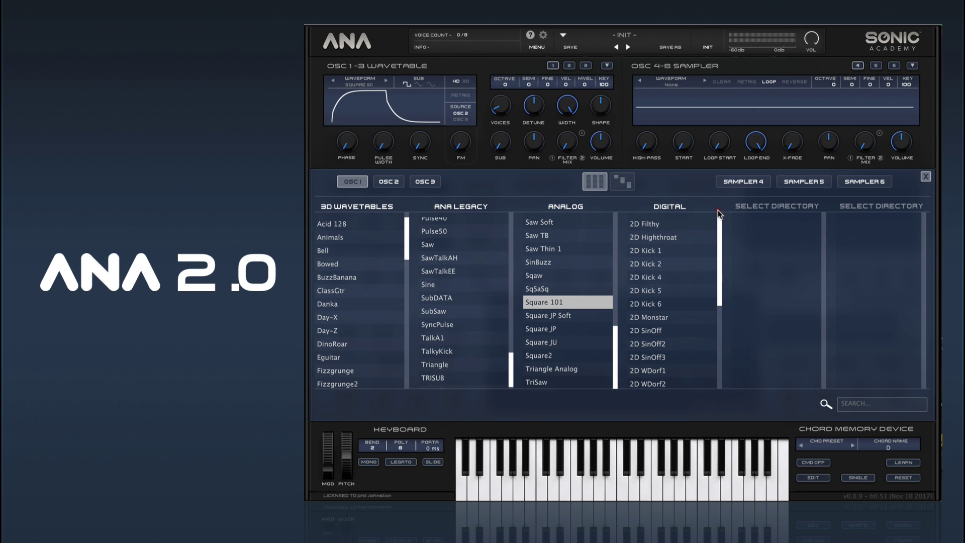
Step: Audition 2D Filthy, 2D Highthroat, 2D Kick 1 and 2D Kick 2 on Osc 1
click(661, 224)
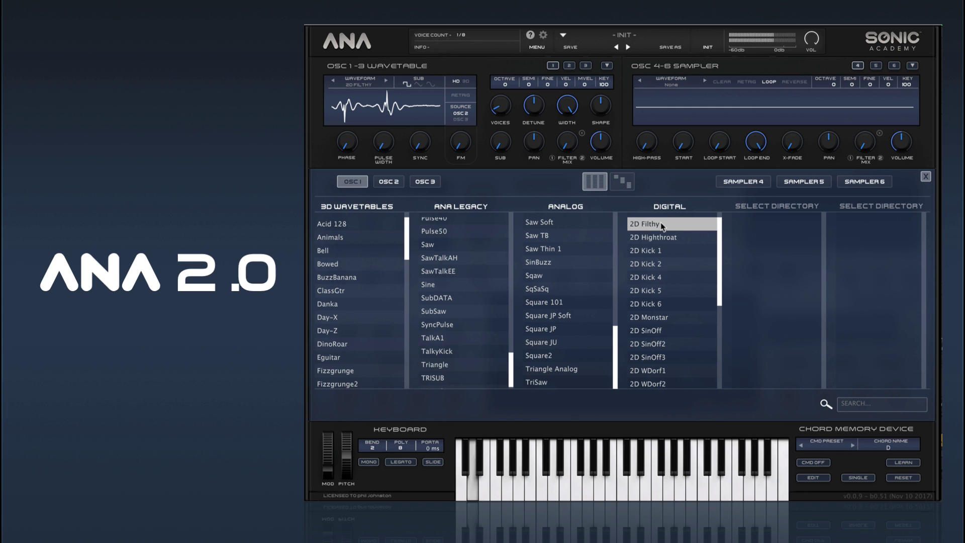
click(664, 236)
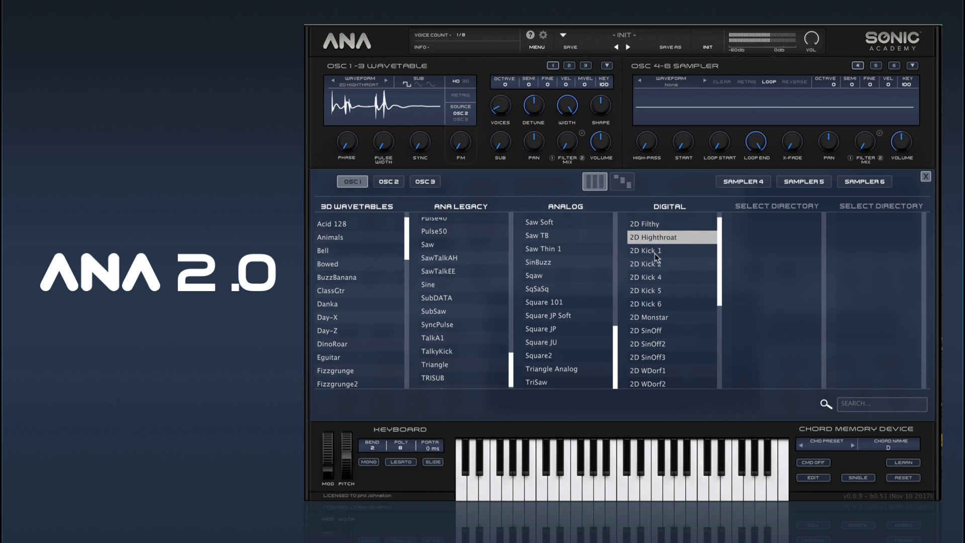
click(653, 251)
click(651, 266)
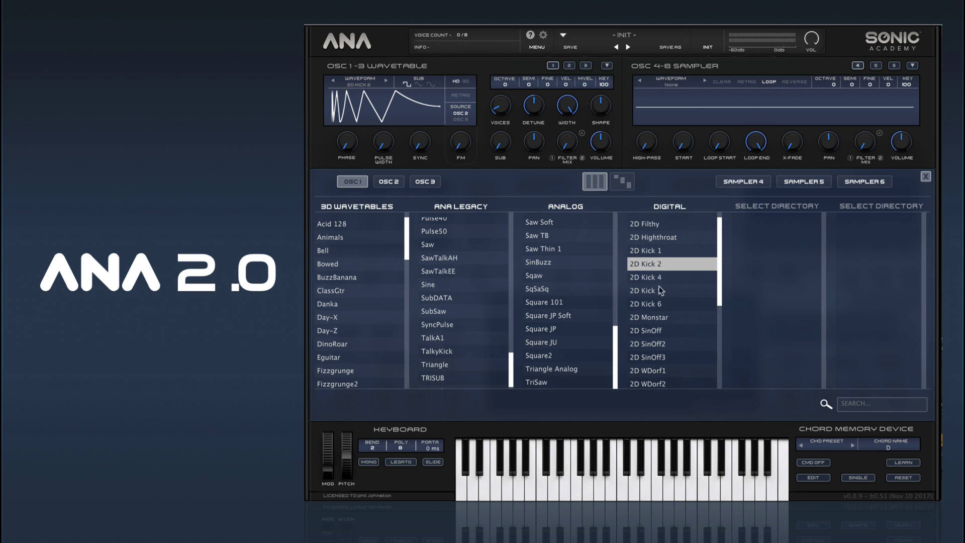
click(653, 251)
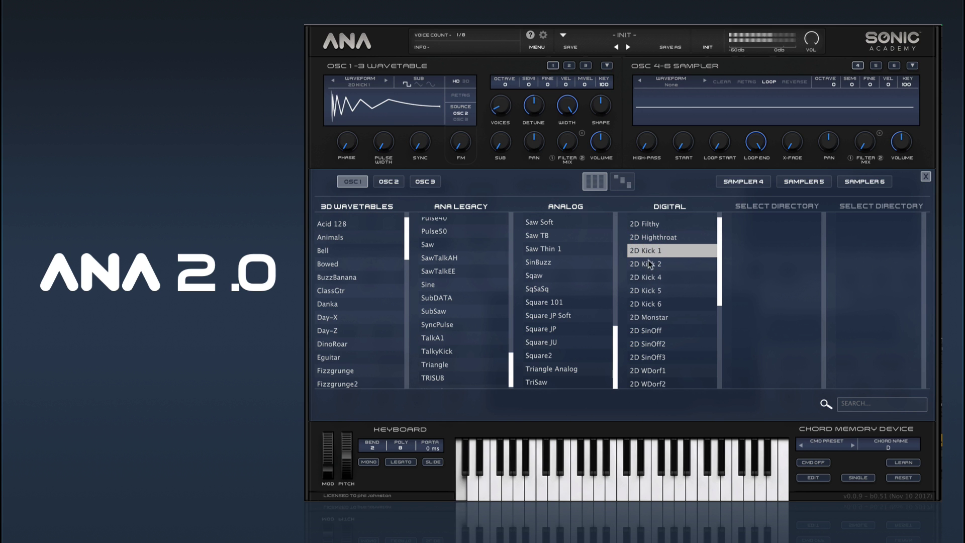
Step: Try 2D Kick 4, 5 and 6, 2D Monstar and 2D SinOff, ending on 2D SinOff2
click(649, 277)
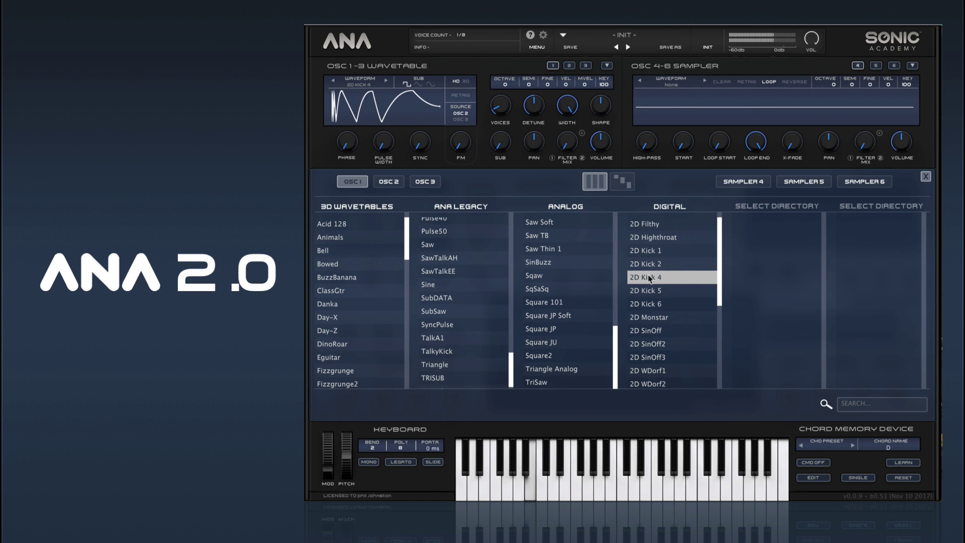
click(653, 291)
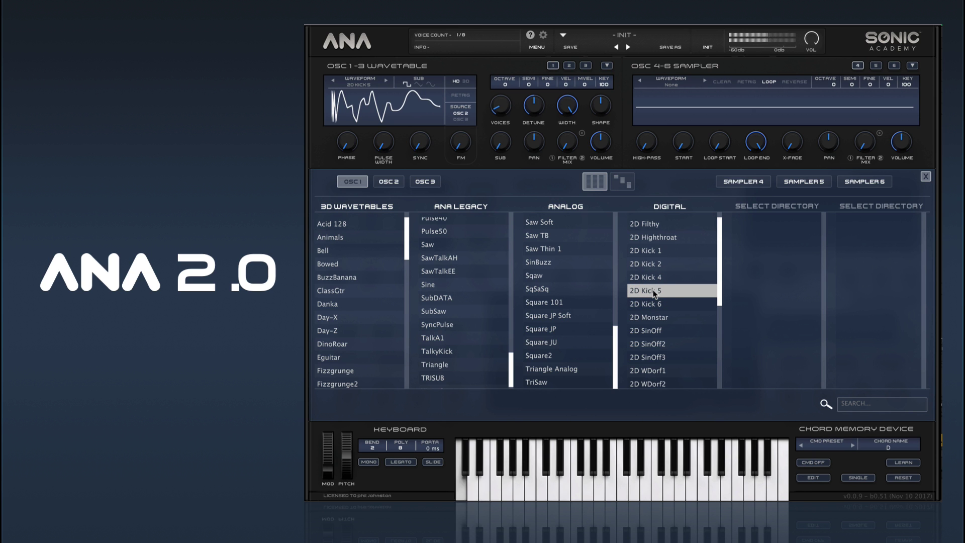
click(653, 305)
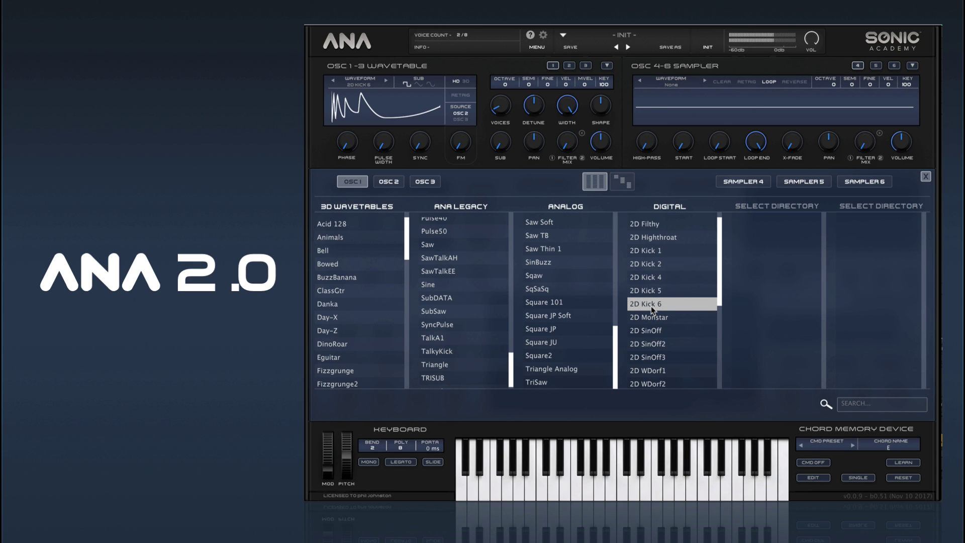
click(649, 318)
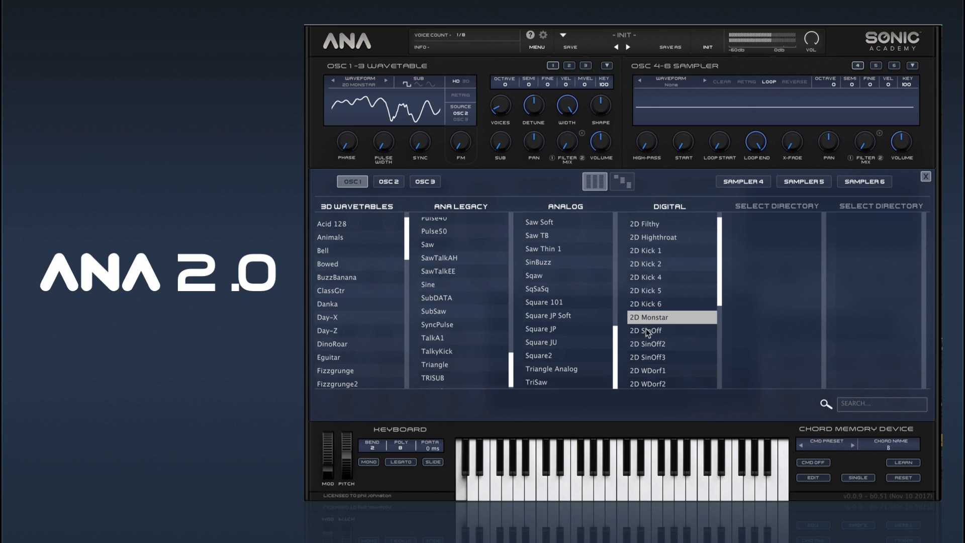
click(647, 331)
click(646, 344)
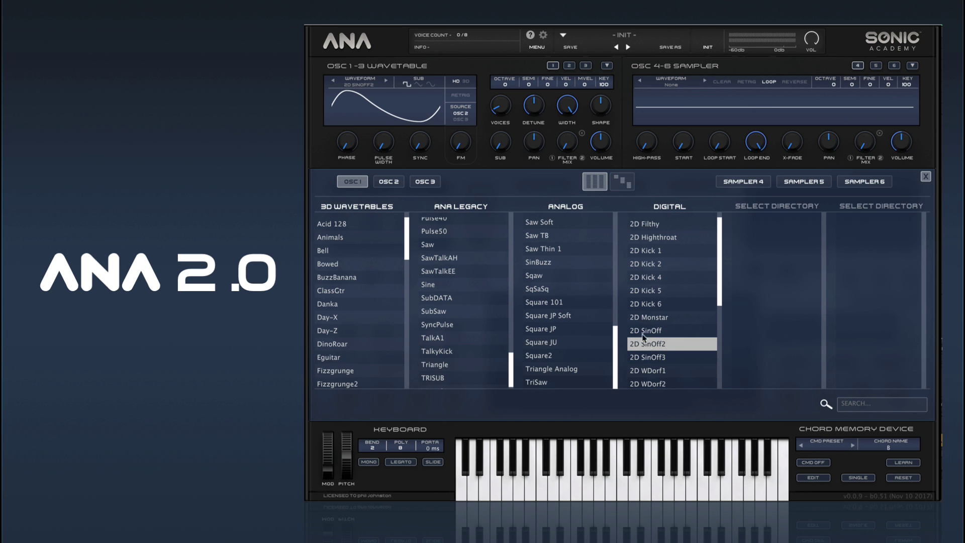
Step: Set Osc 1 to the basic Analog Saw, then compare Osc 2's and Osc 3's wavetable lists
drag(611, 355, 617, 220)
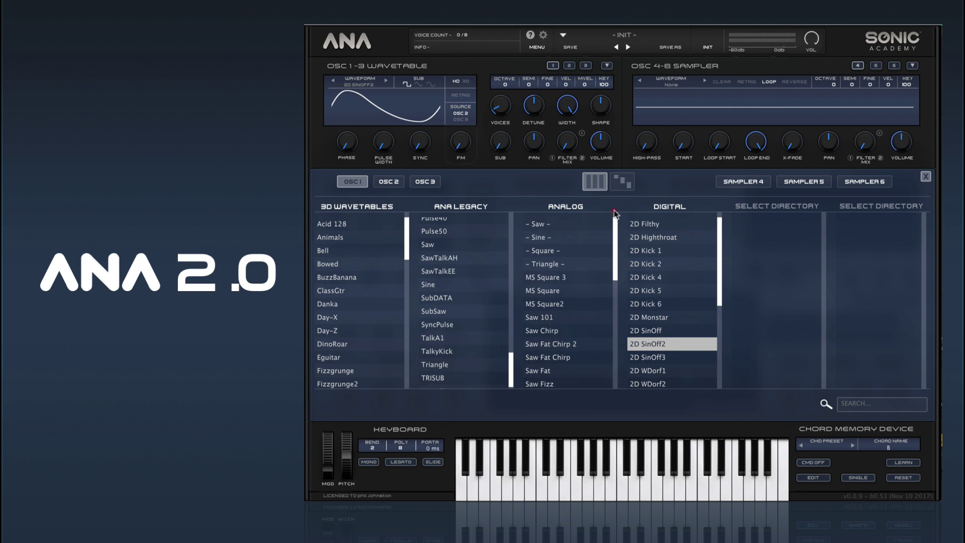
click(546, 224)
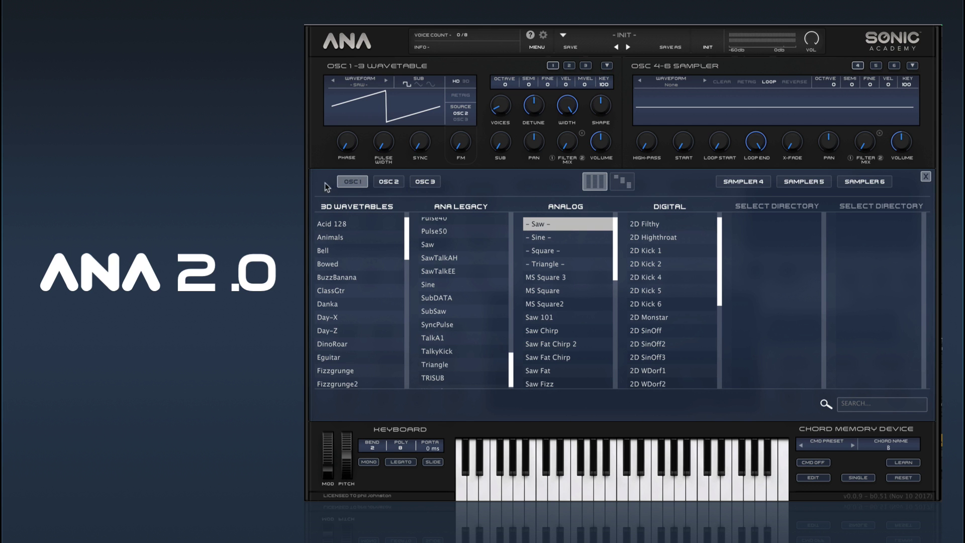
click(388, 182)
click(418, 182)
click(388, 184)
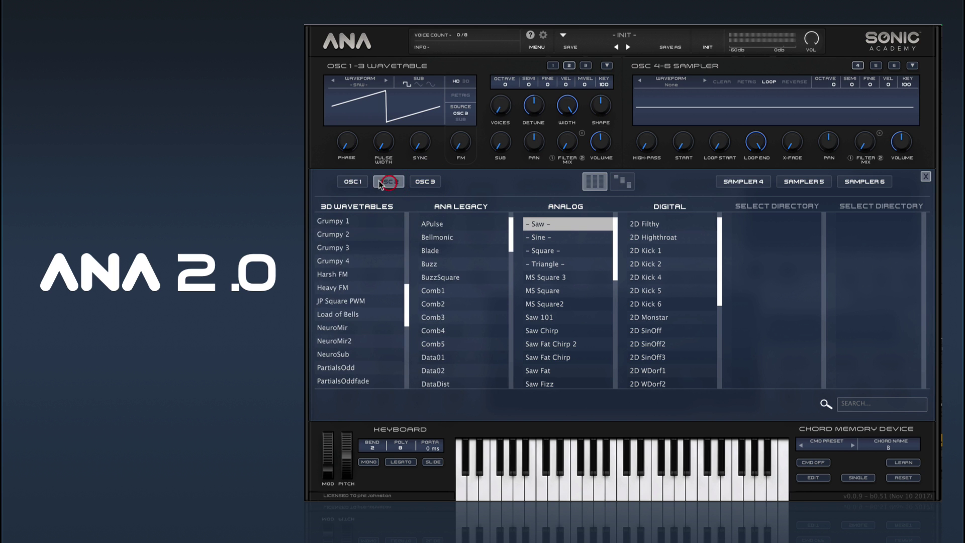
click(352, 182)
click(389, 182)
click(425, 181)
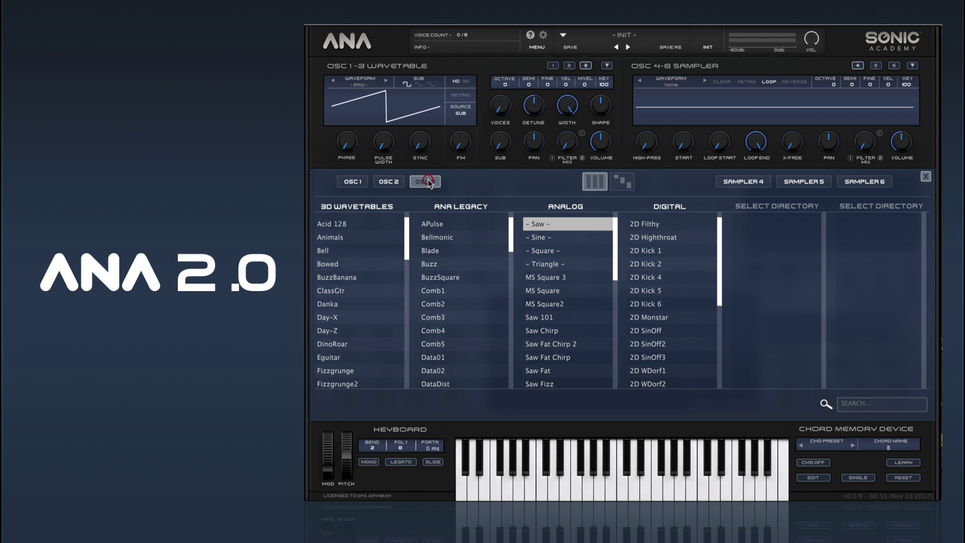
click(389, 182)
Step: View Sampler 4, 5 and 6 categories, recheck Osc 2 and 3, then return to Osc 1
click(755, 182)
click(806, 183)
click(865, 181)
click(350, 182)
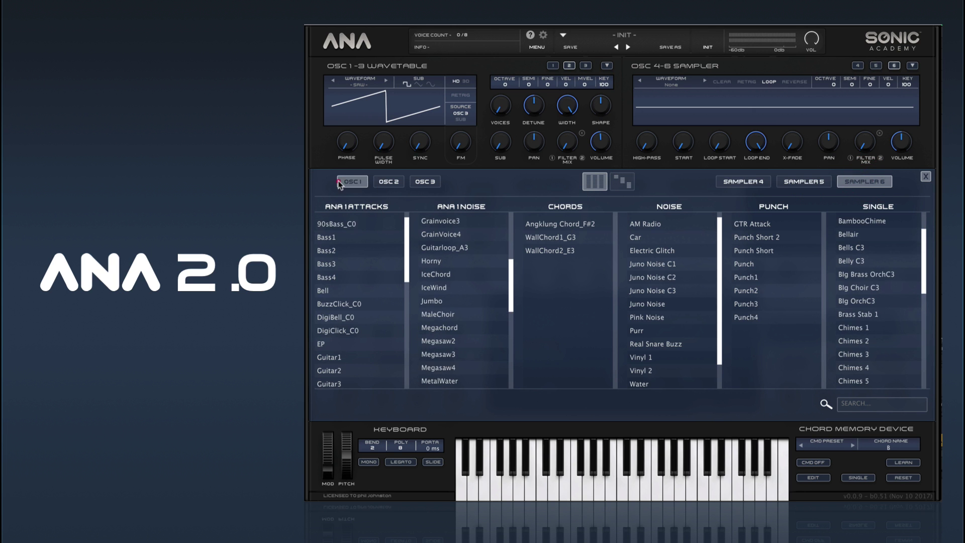
click(385, 183)
click(425, 183)
click(389, 182)
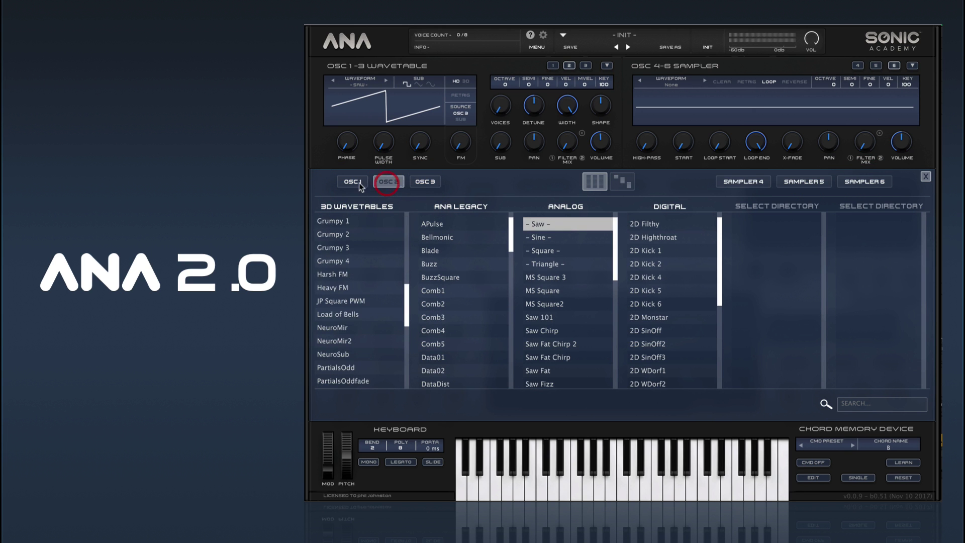
click(353, 183)
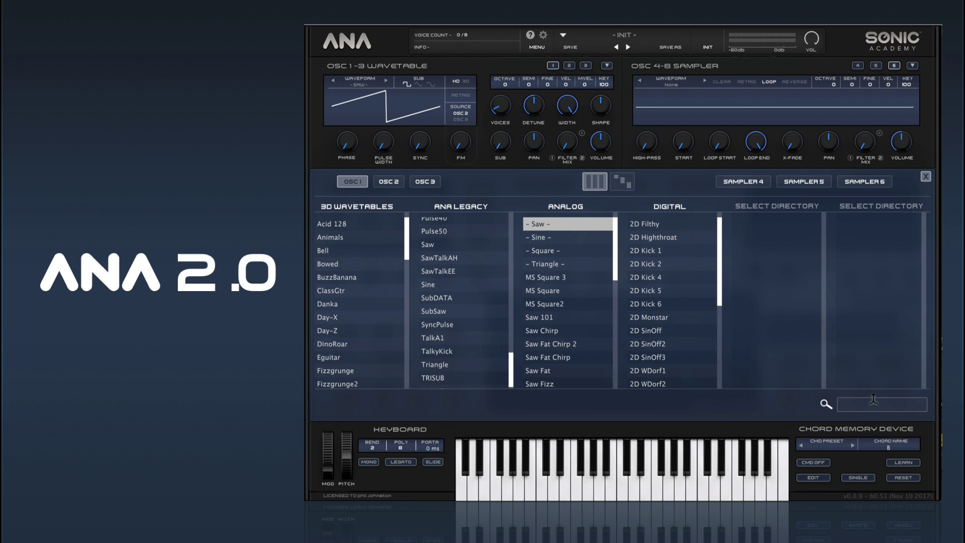
Step: Search the wavetables for 'Saw', browse the results, clear the search and close the browser
text(Saw)
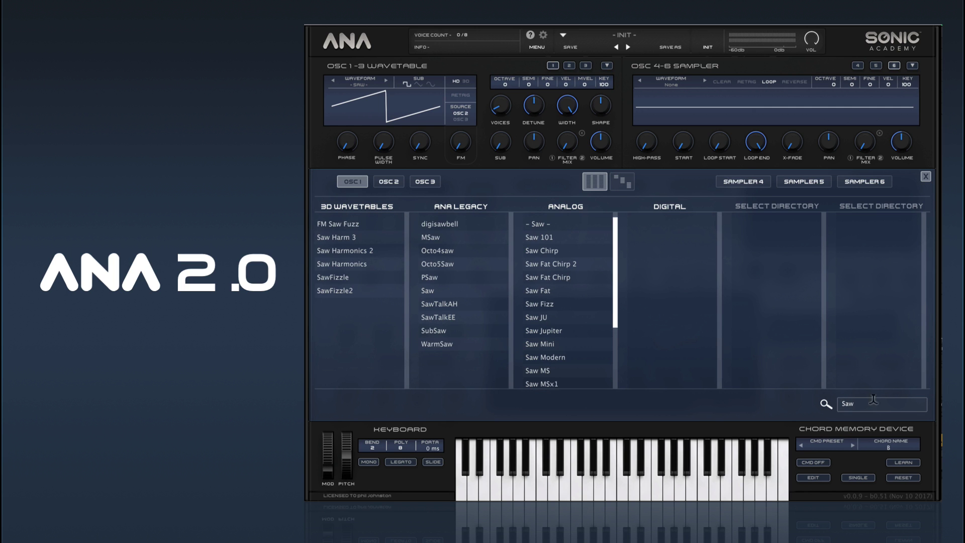
drag(613, 304, 603, 248)
key(BackSpace)
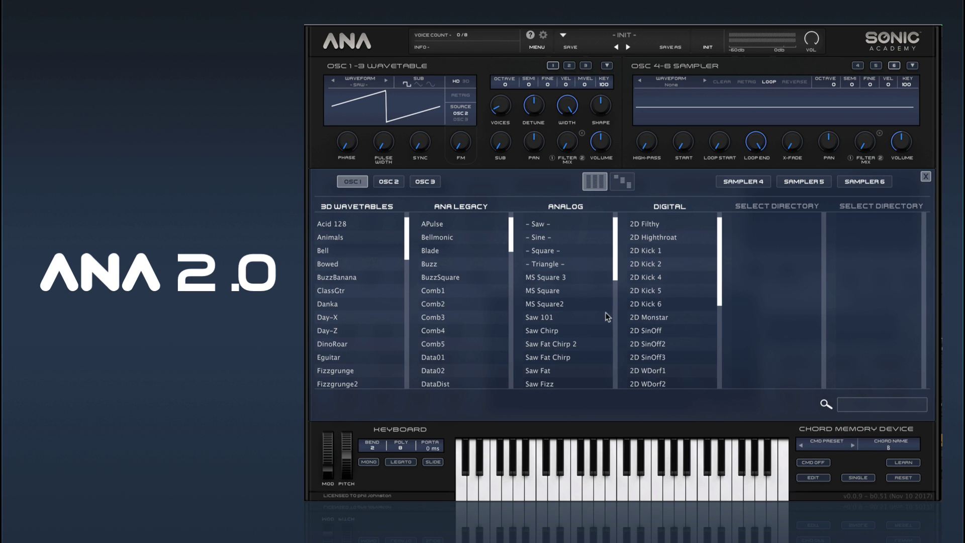
click(926, 177)
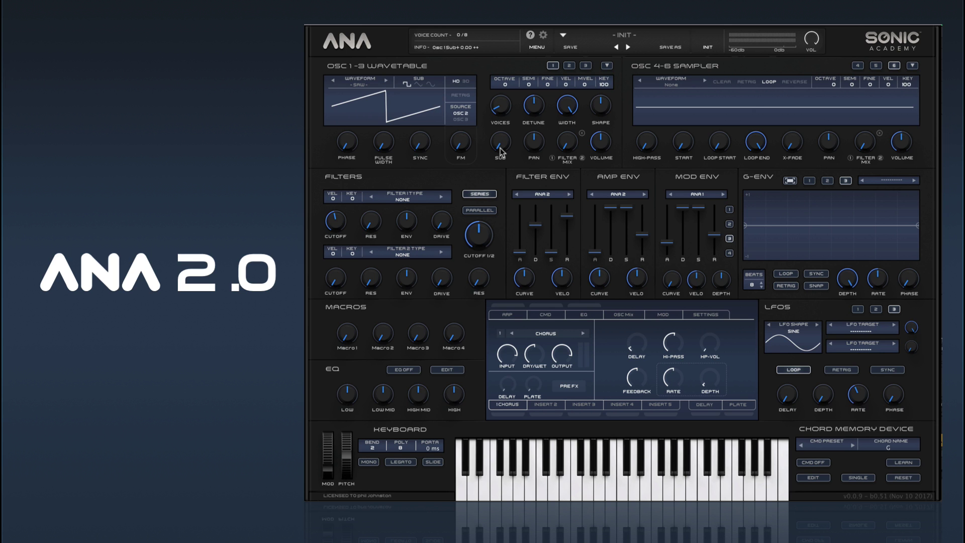
Step: Raise Osc 1's SUB level to 100 %, then lower it to about 51 %
drag(501, 153, 501, 78)
drag(500, 142, 516, 216)
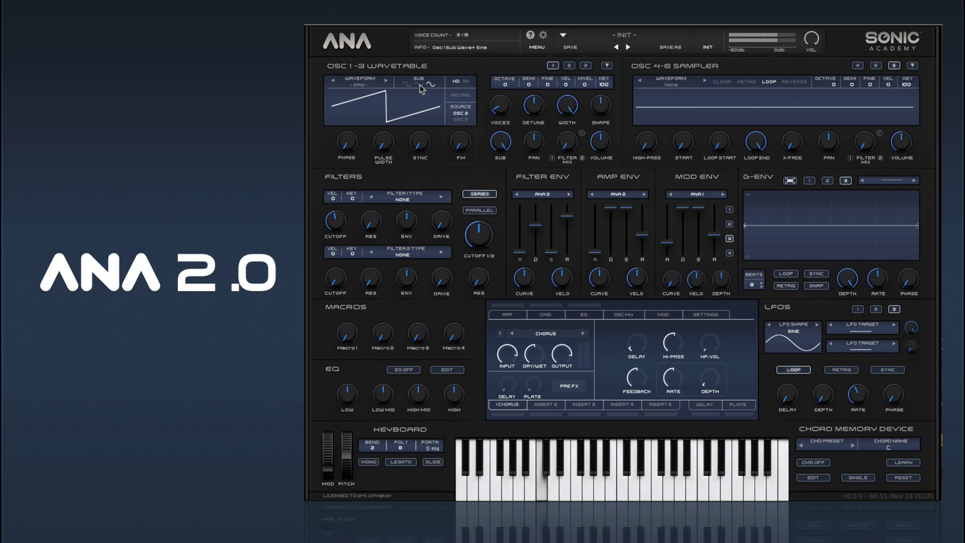
Step: Switch Osc 1's sub oscillator to a square wave and readjust its level
click(407, 87)
mouse_move(500, 142)
mouse_down()
mouse_move(501, 220)
mouse_move(491, 224)
mouse_move(501, 125)
mouse_up()
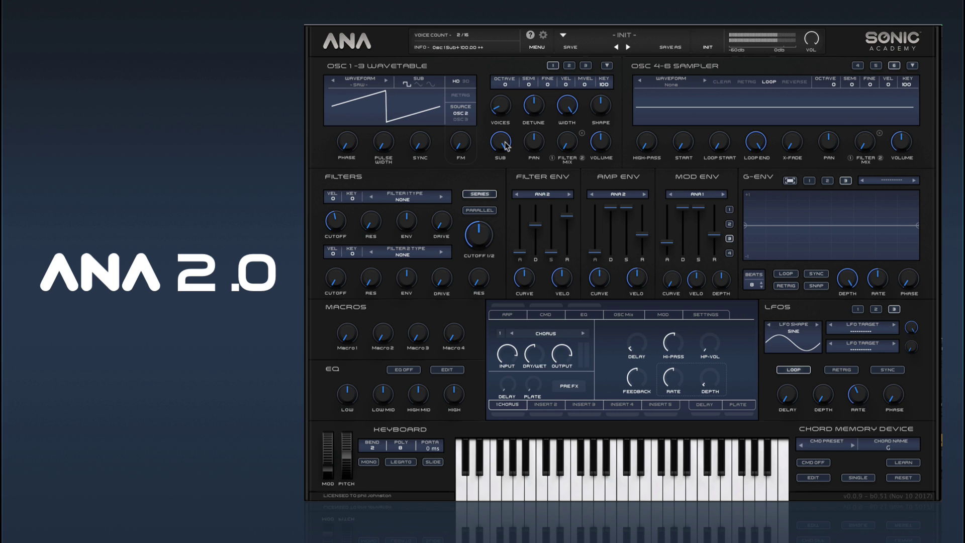
Step: Turn Osc 1's Retrig off and raise its voice count
click(462, 99)
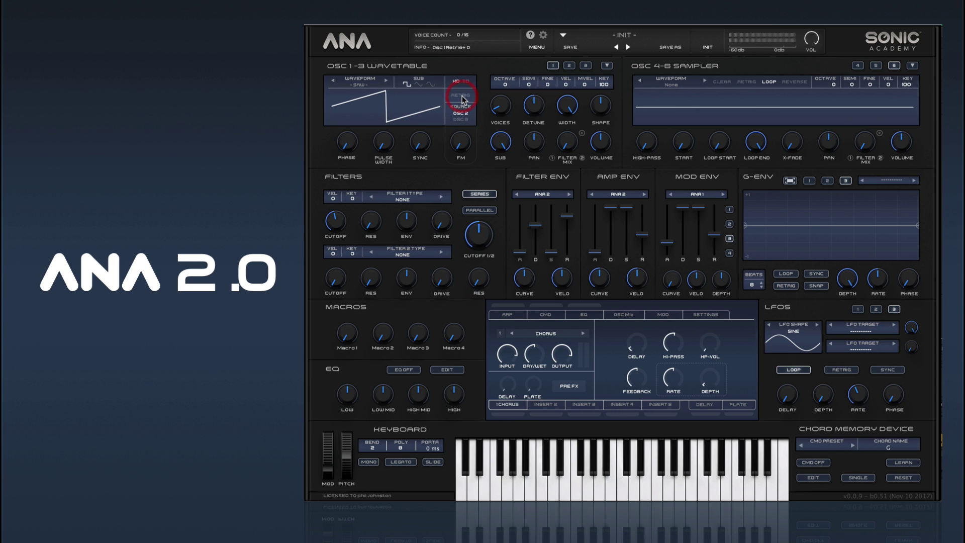
click(501, 144)
drag(501, 107, 506, 127)
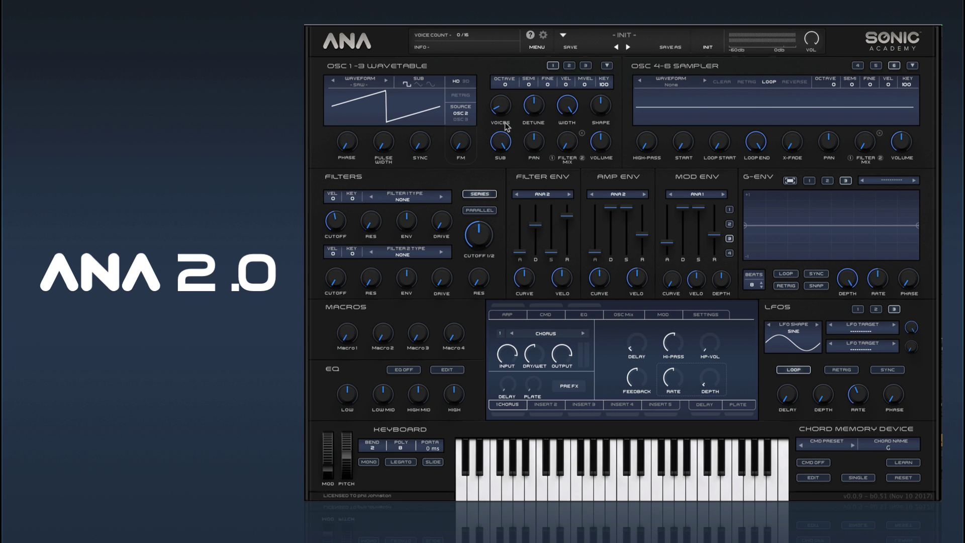